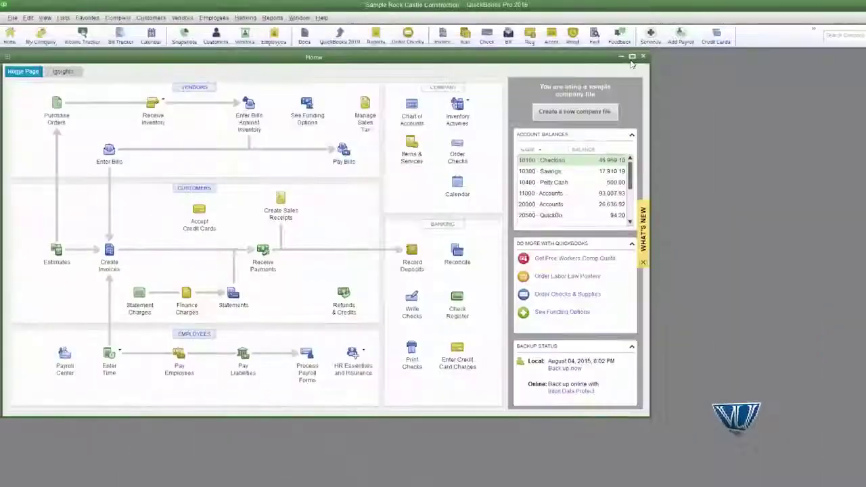
Step: Check the rate field of an inventory item on a new invoice, and discard the invoice without recording it
click(632, 57)
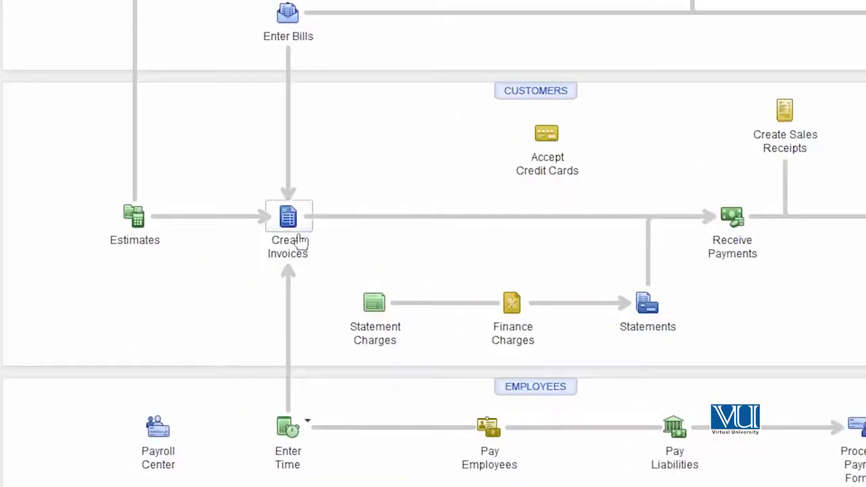
click(300, 240)
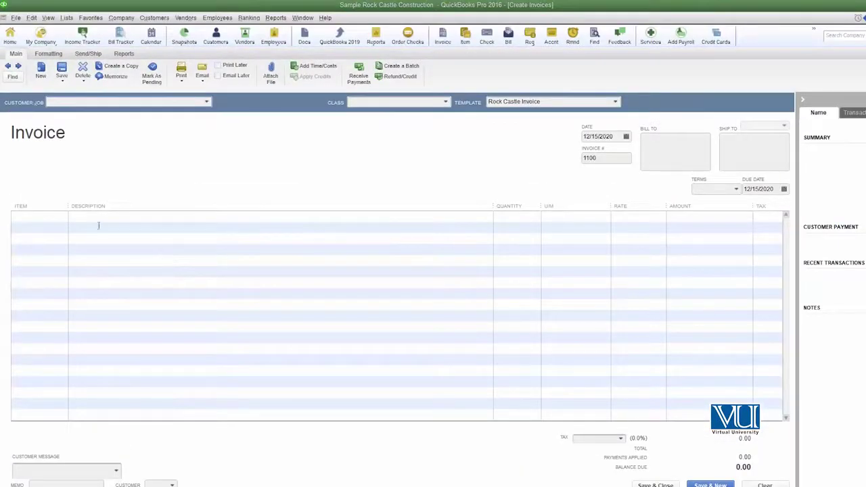
click(51, 218)
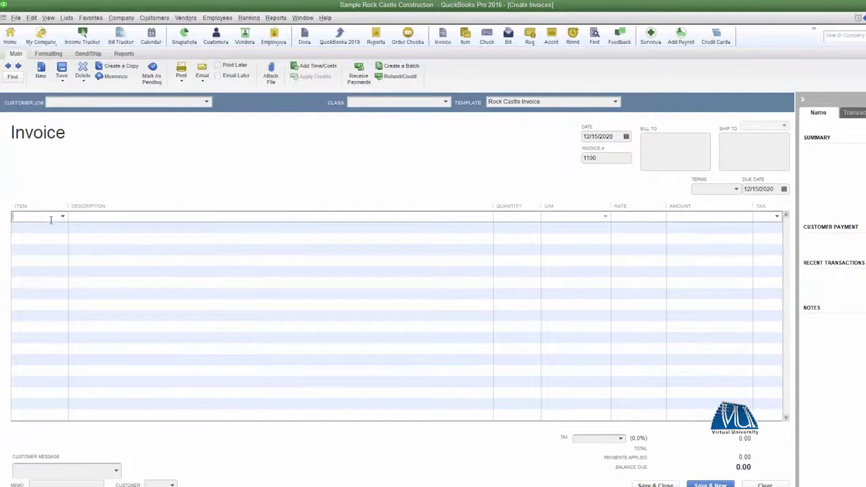
click(62, 216)
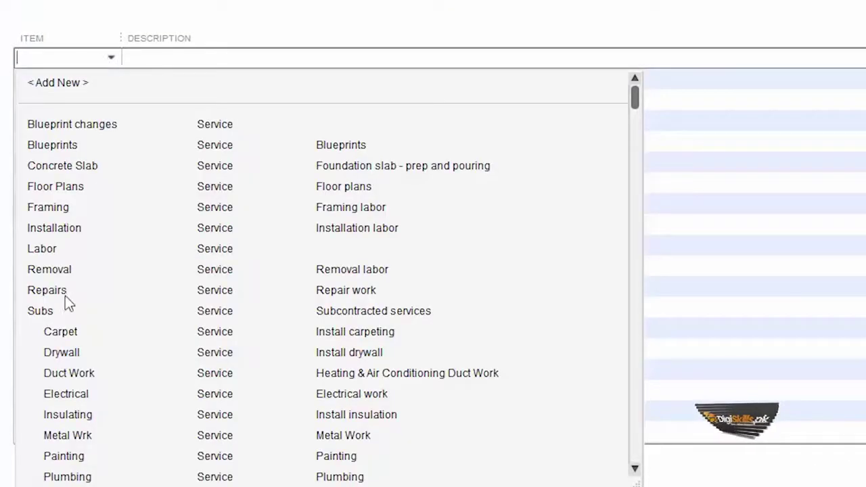
scroll(66, 298, down, 5)
click(71, 251)
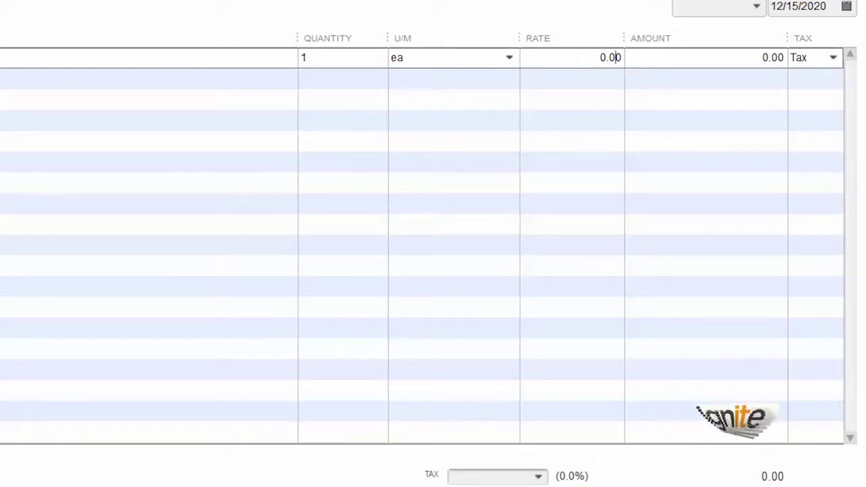
key(Escape)
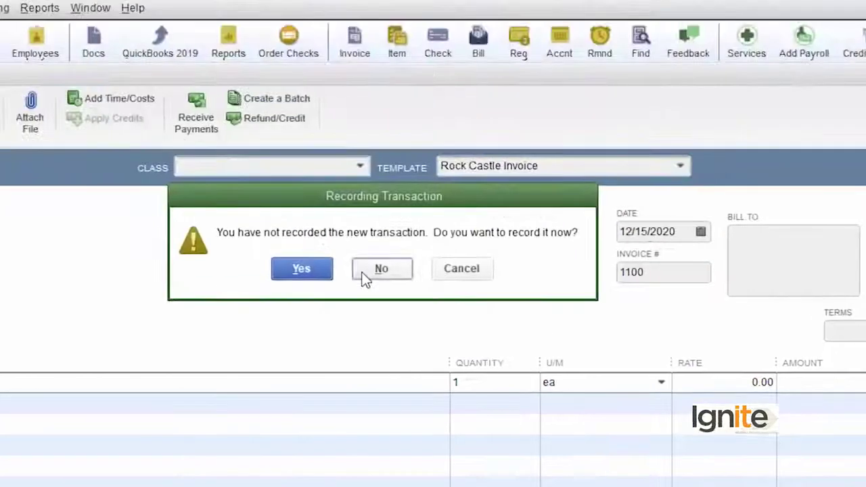
click(364, 276)
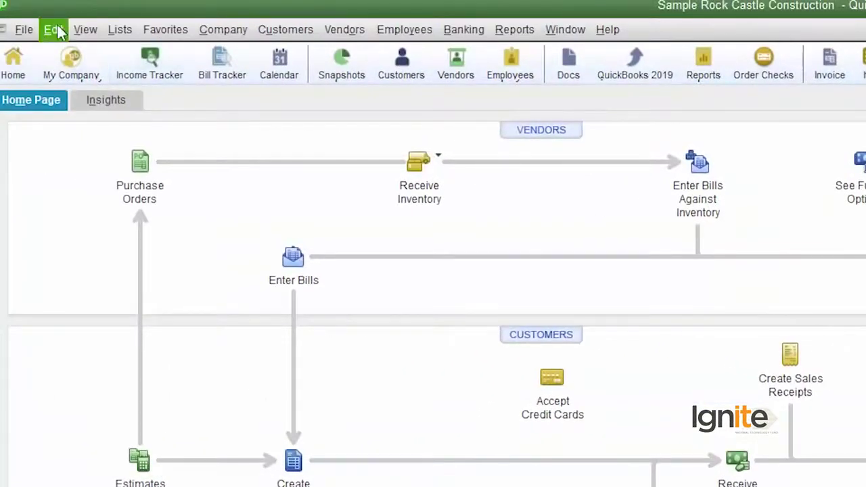
Step: Enable Price Levels in the Sales & Customers company preferences and accept closing all open windows
click(65, 34)
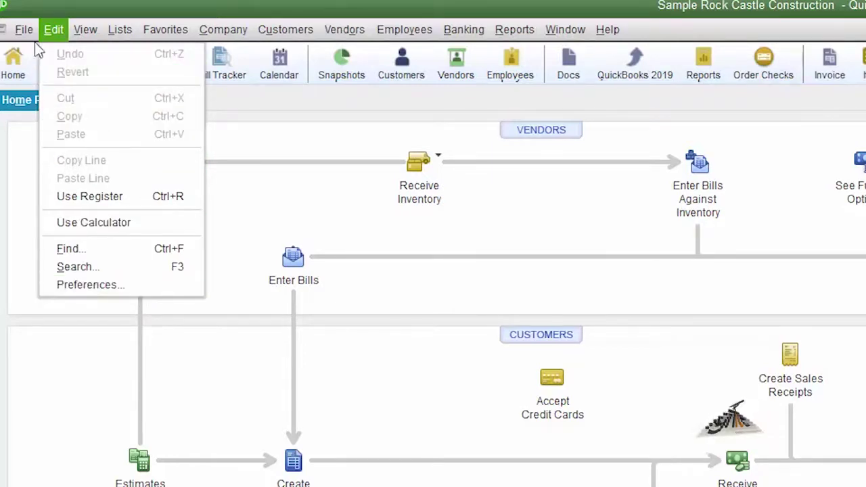
click(112, 286)
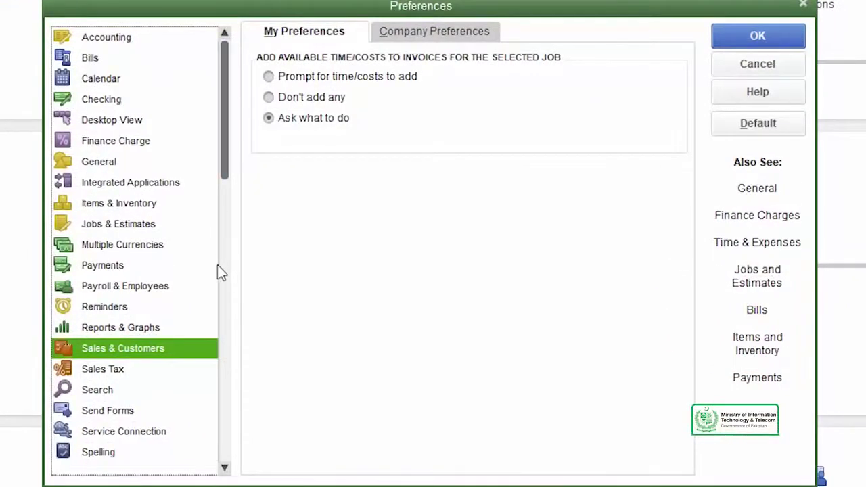
click(427, 37)
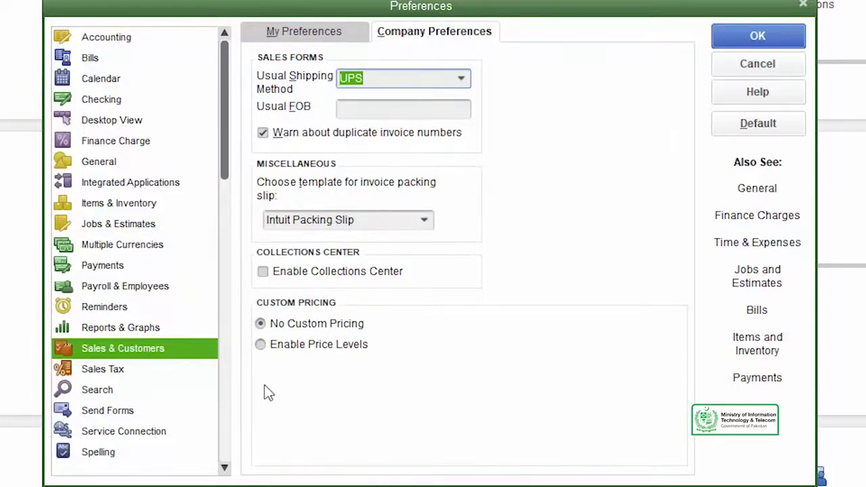
click(263, 348)
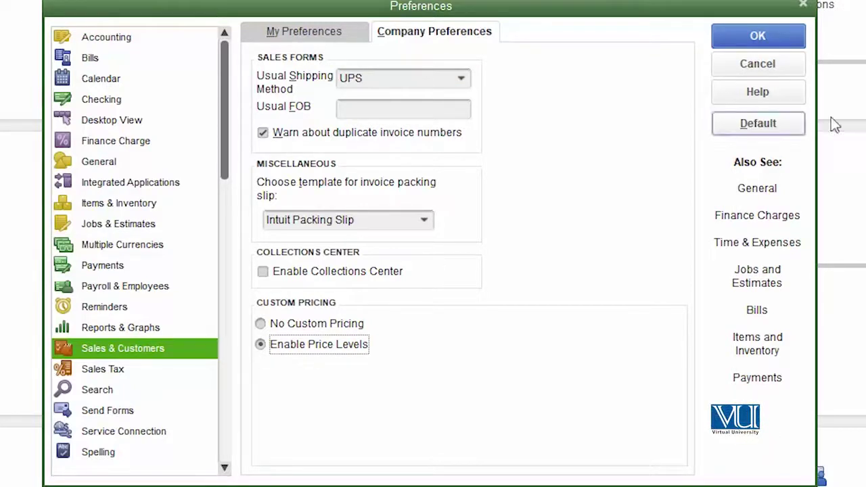
click(776, 46)
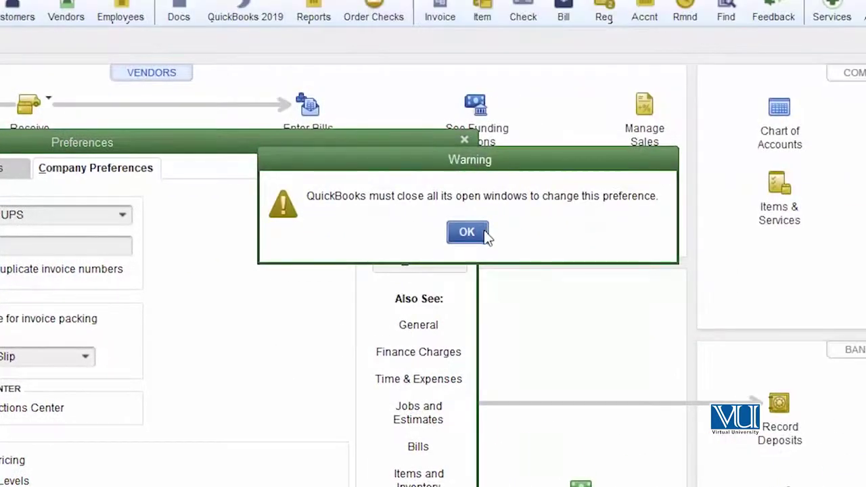
click(483, 231)
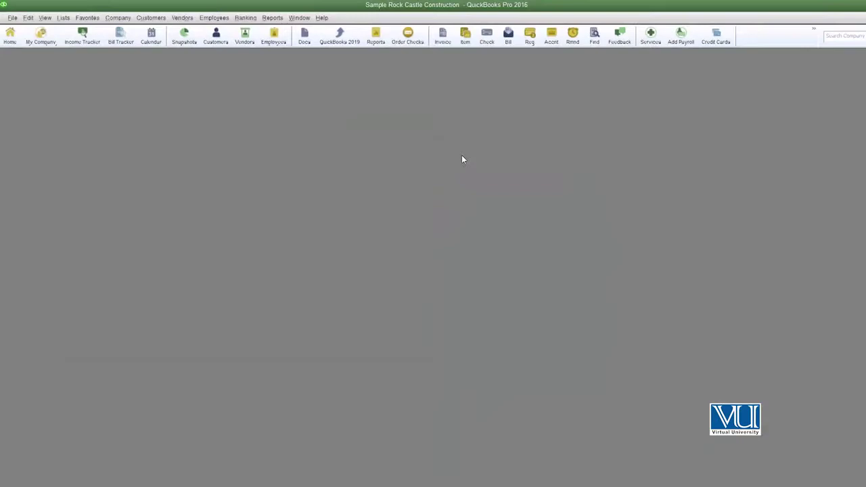
Step: Start a new invoice from the home page with Cement as the first item, and show the price level choices for its rate
click(13, 37)
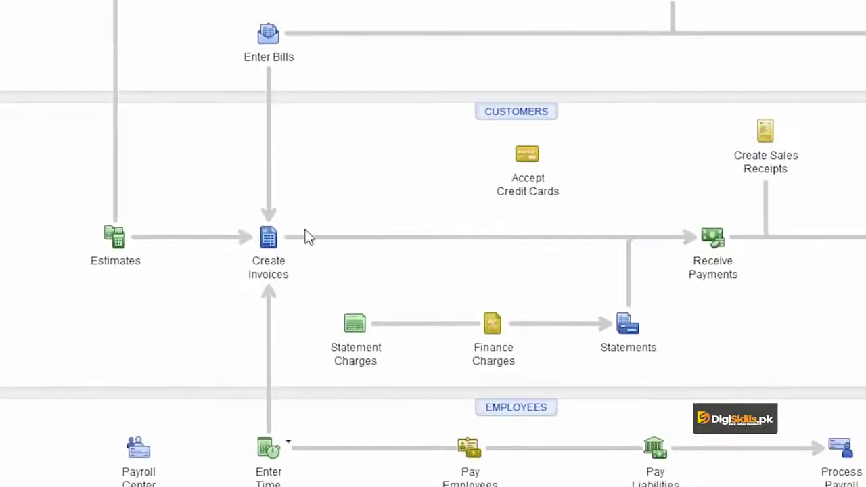
click(273, 245)
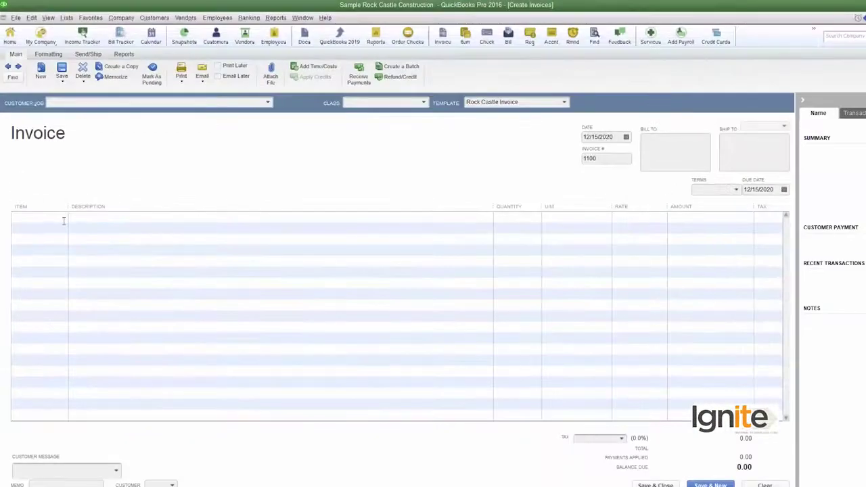
click(63, 221)
click(64, 221)
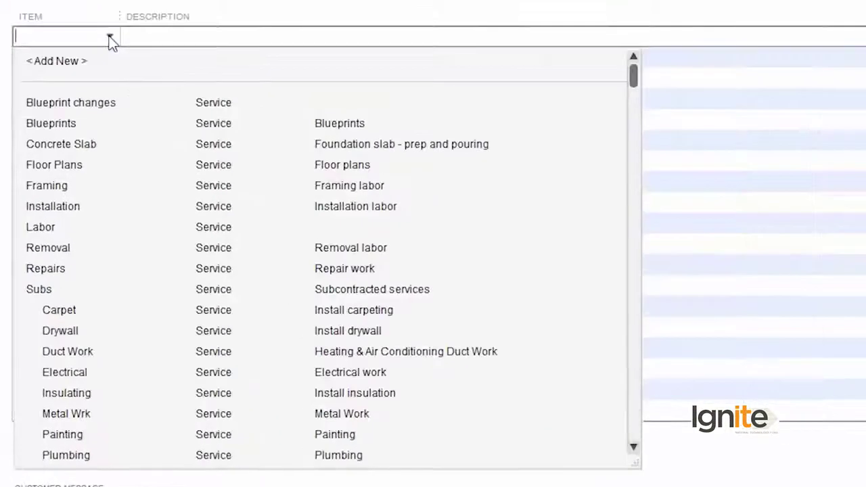
scroll(170, 180, down, 5)
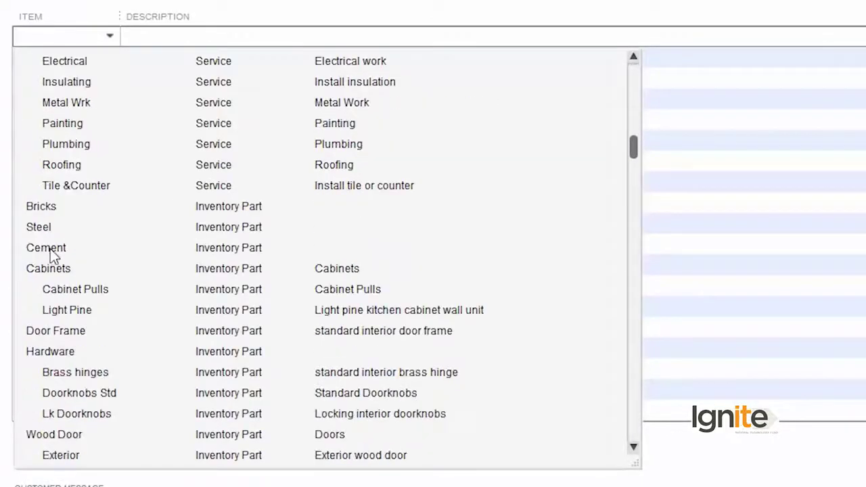
click(50, 245)
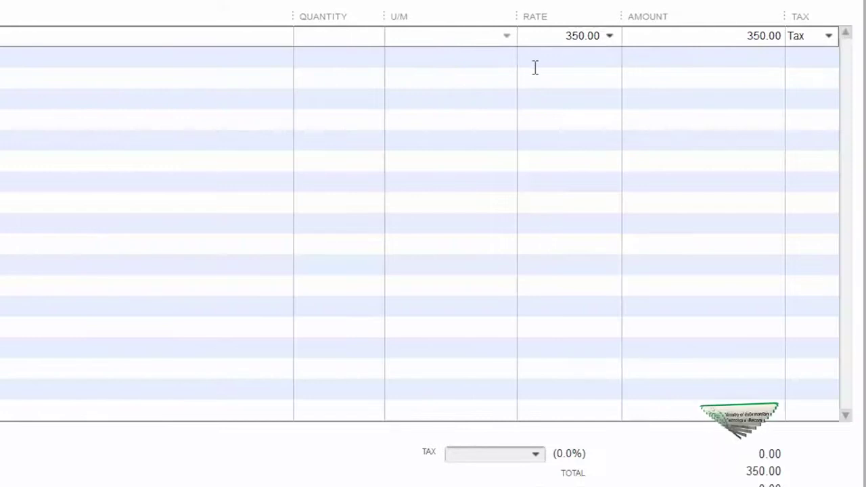
click(609, 36)
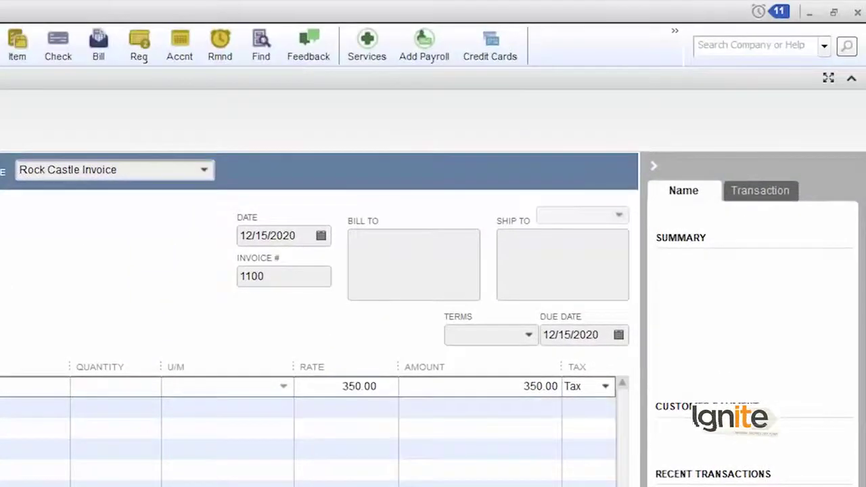
Step: Minimize the invoice, open the Price Level List, and widen its window
click(809, 15)
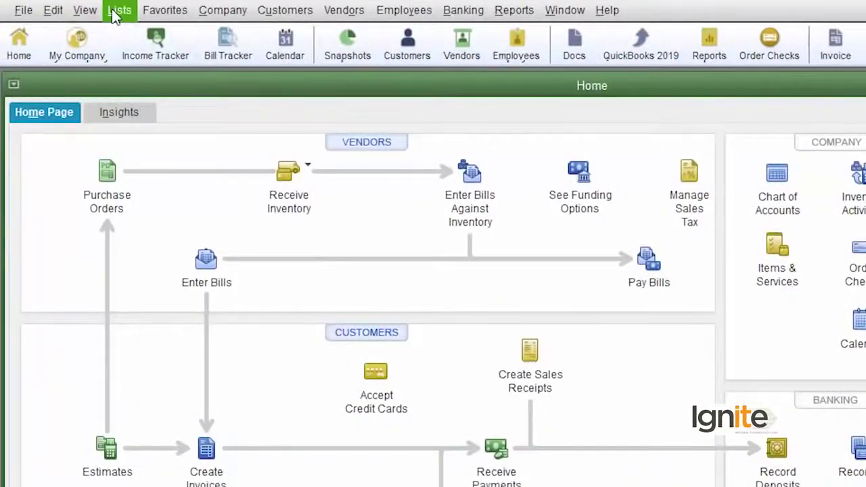
click(115, 11)
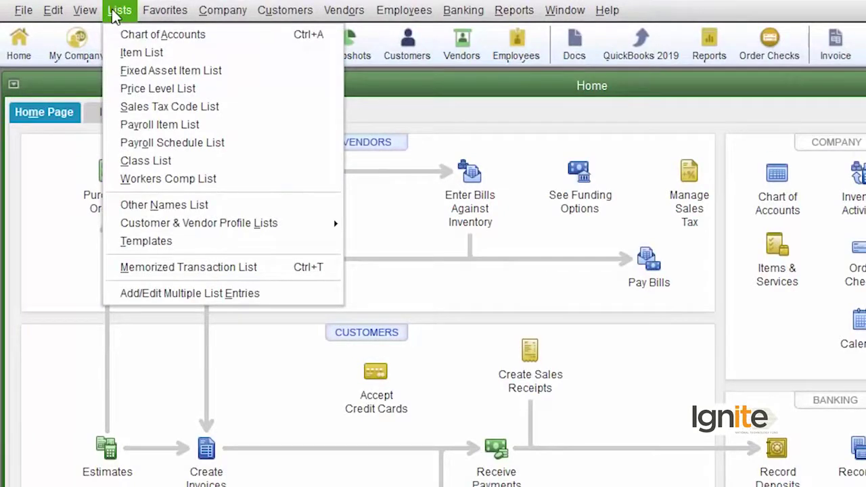
click(175, 90)
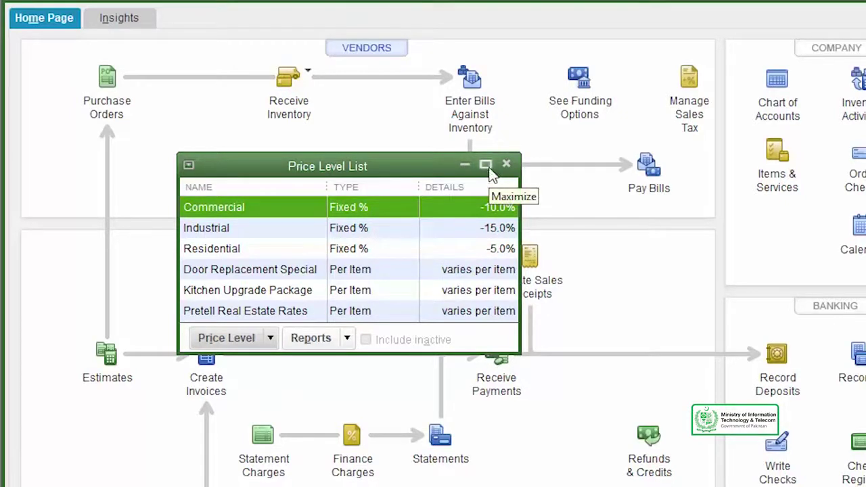
drag(516, 180, 846, 180)
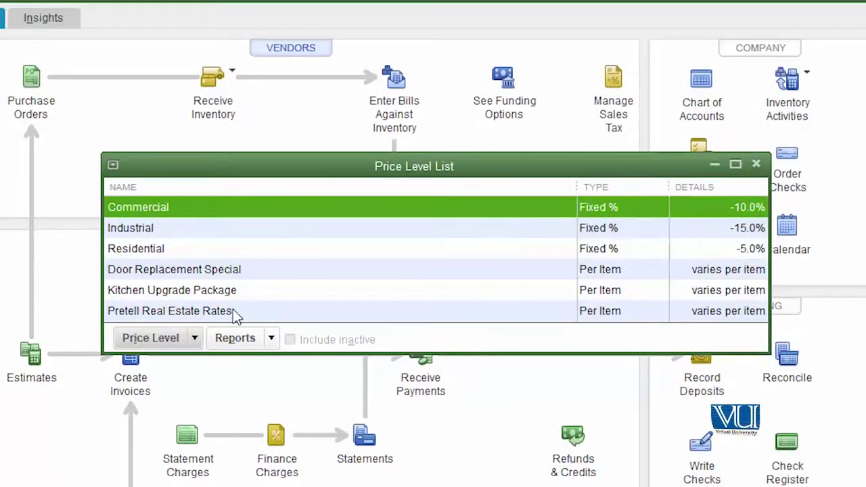
Step: Create a price level named Discount 10% that decreases item prices by 10.0% with no rounding
click(176, 342)
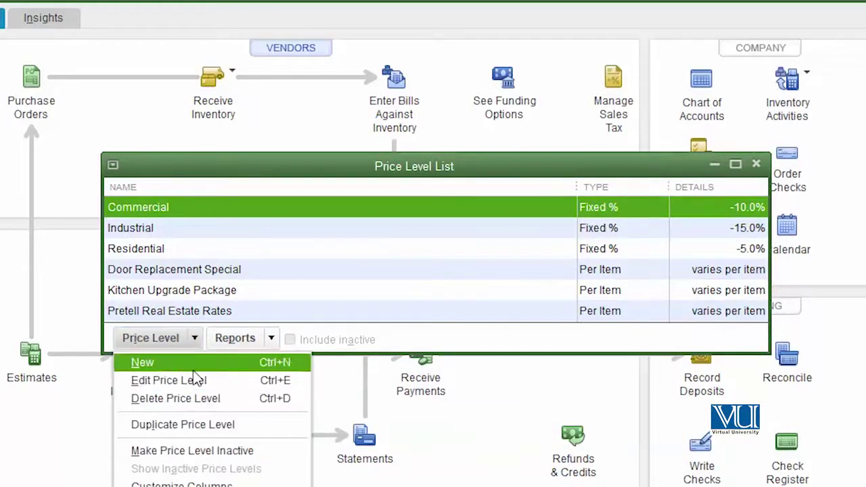
click(192, 366)
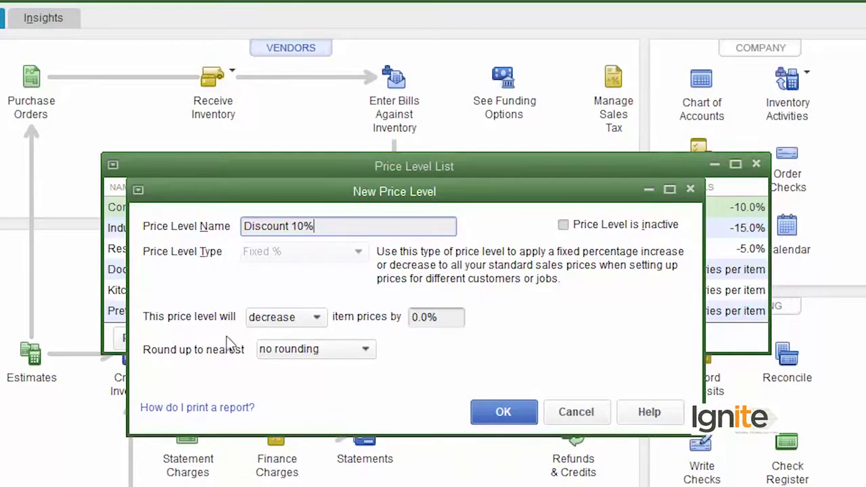
click(316, 316)
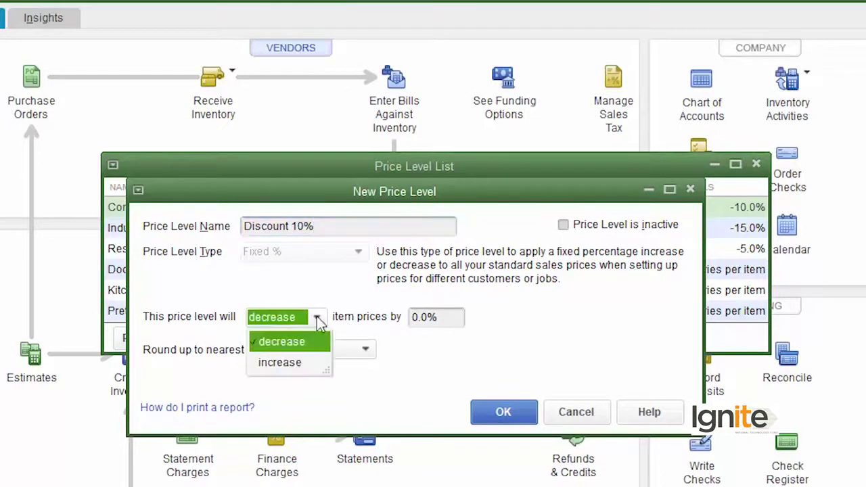
click(318, 318)
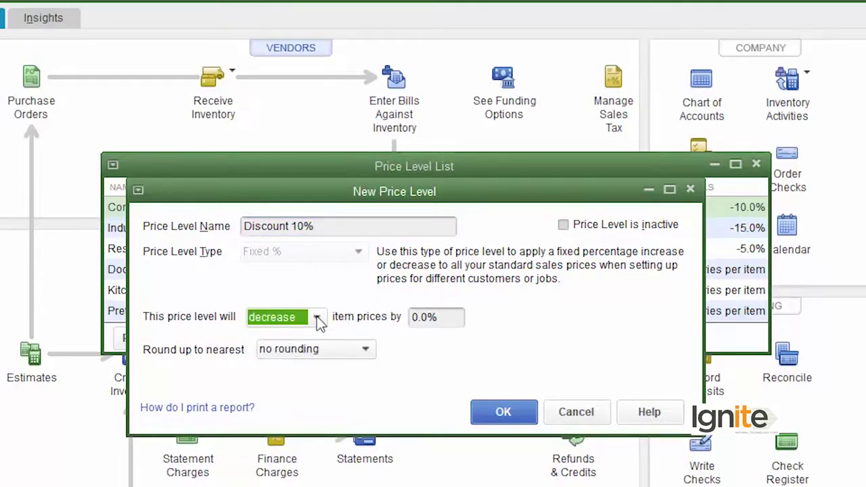
click(414, 316)
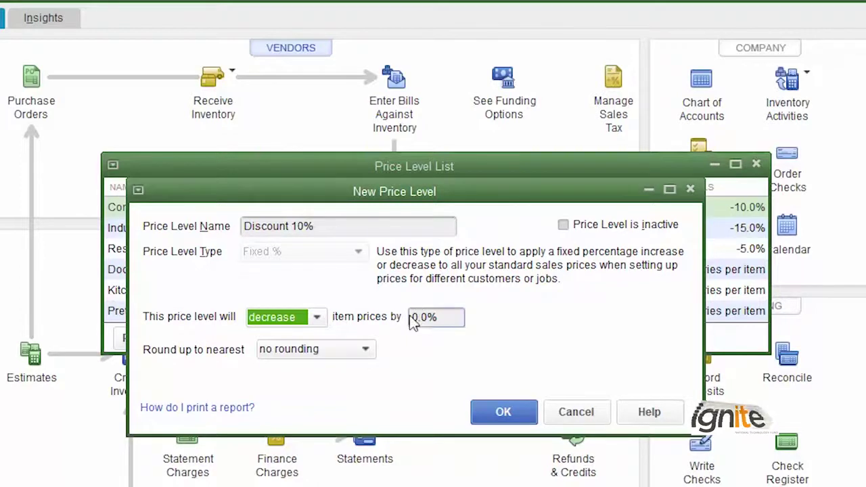
text(1)
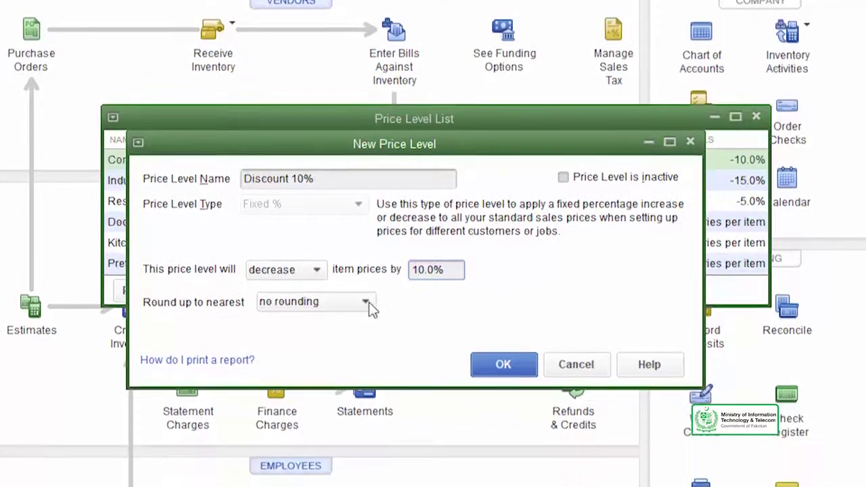
click(366, 302)
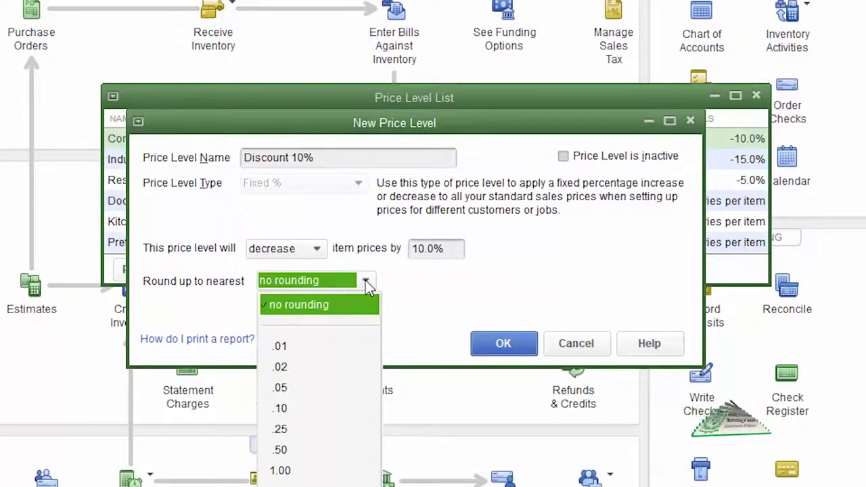
click(366, 308)
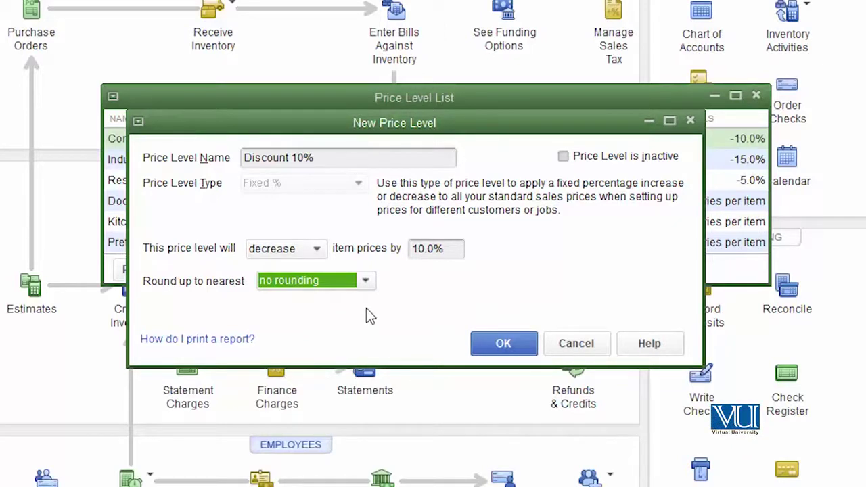
click(513, 345)
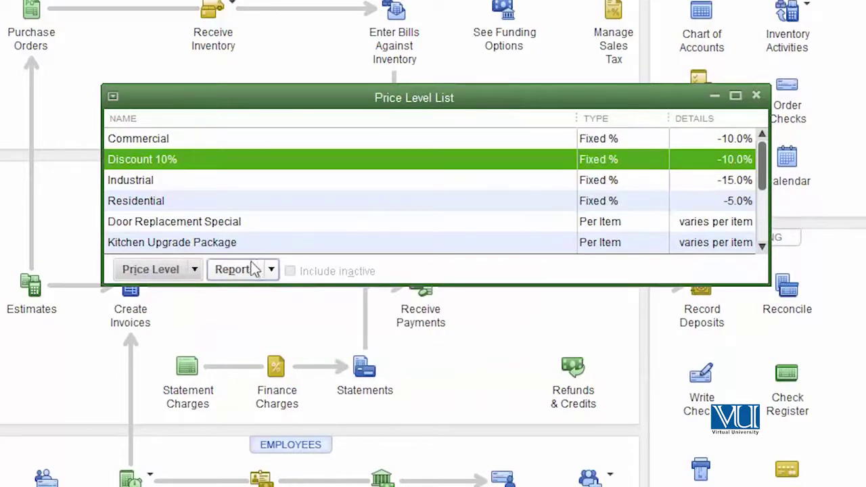
Step: Create a price level named With Trans that increases item prices
click(196, 272)
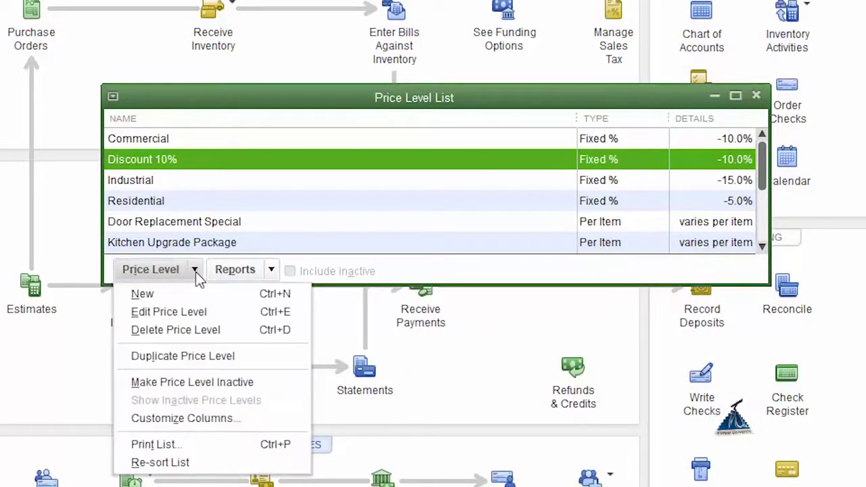
click(203, 293)
text(W)
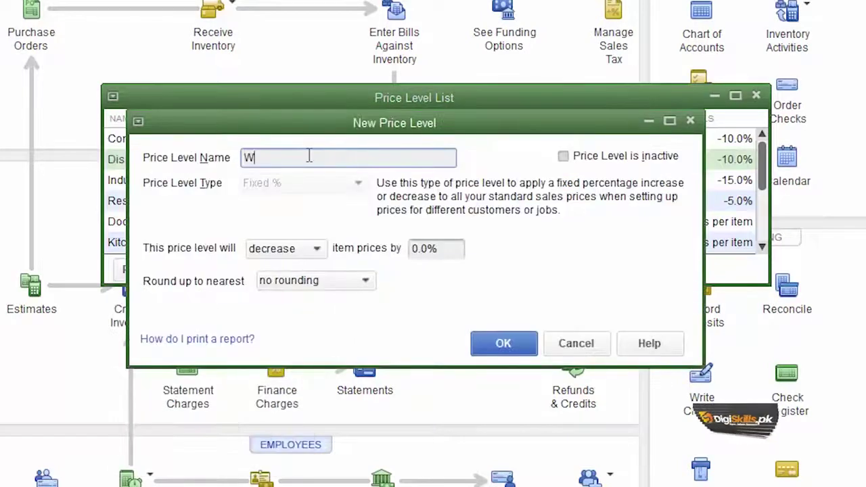
text(ith Trans)
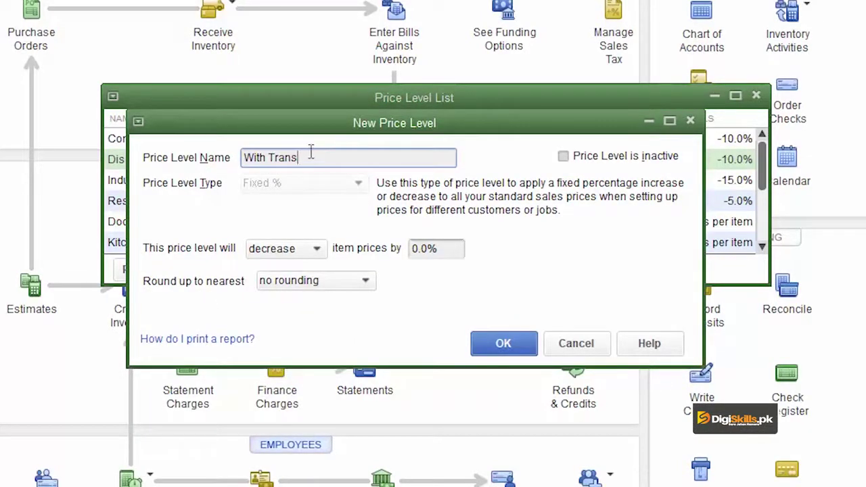
click(321, 256)
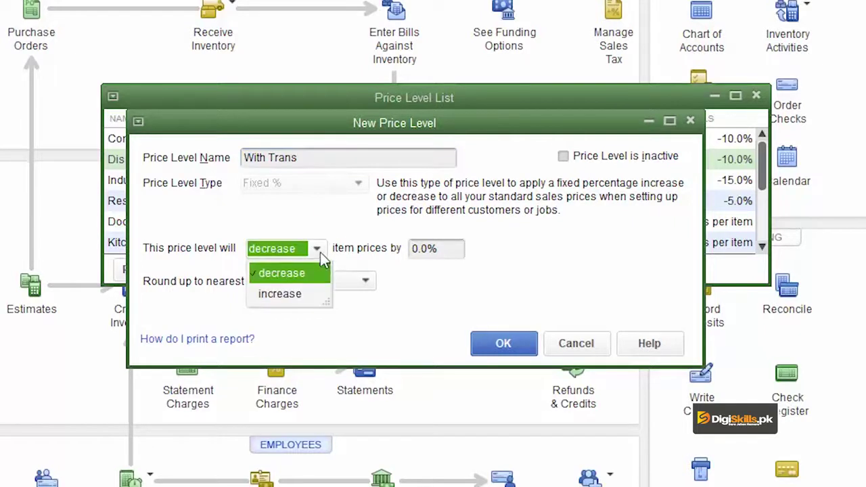
click(310, 293)
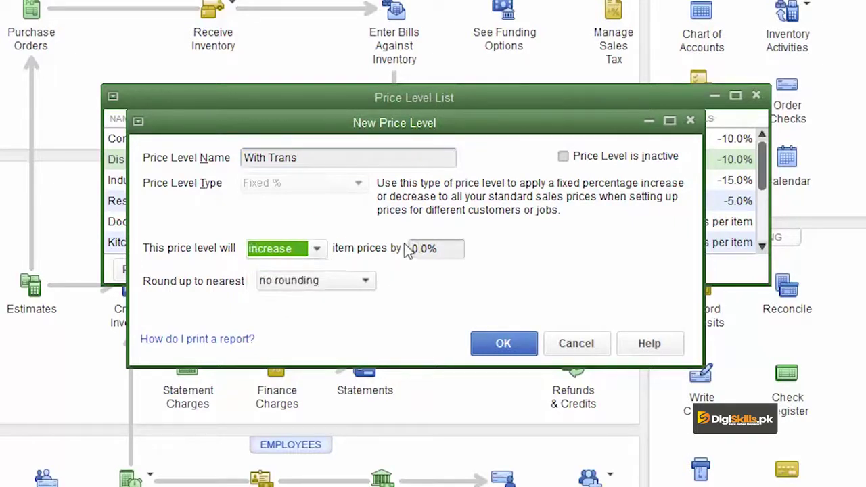
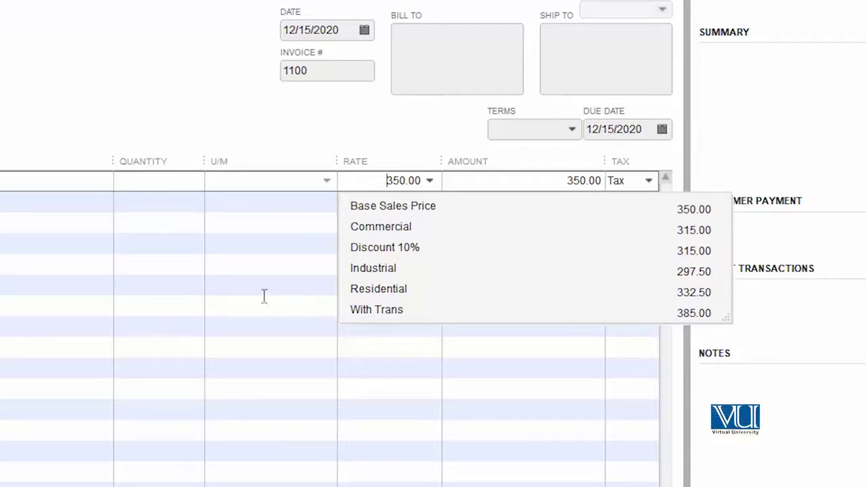
Step: Apply the Discount 10% price level to the first invoice item's rate and set its quantity to 10
click(362, 249)
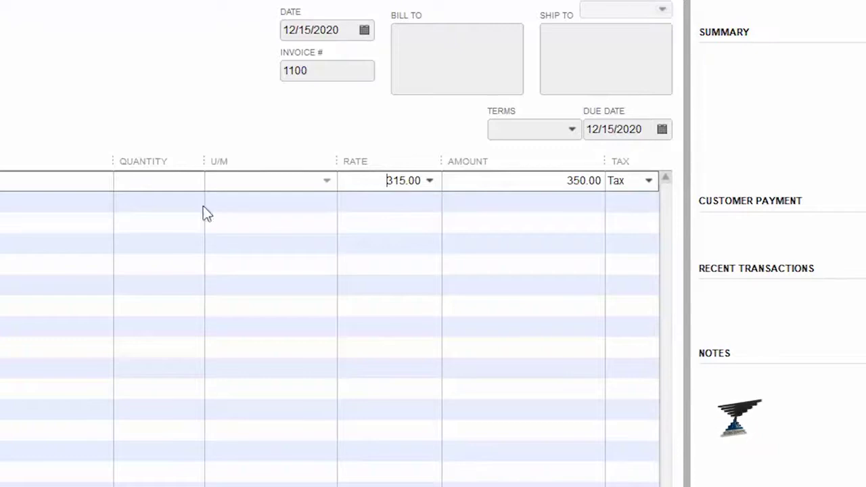
click(153, 186)
text(10)
key(Tab)
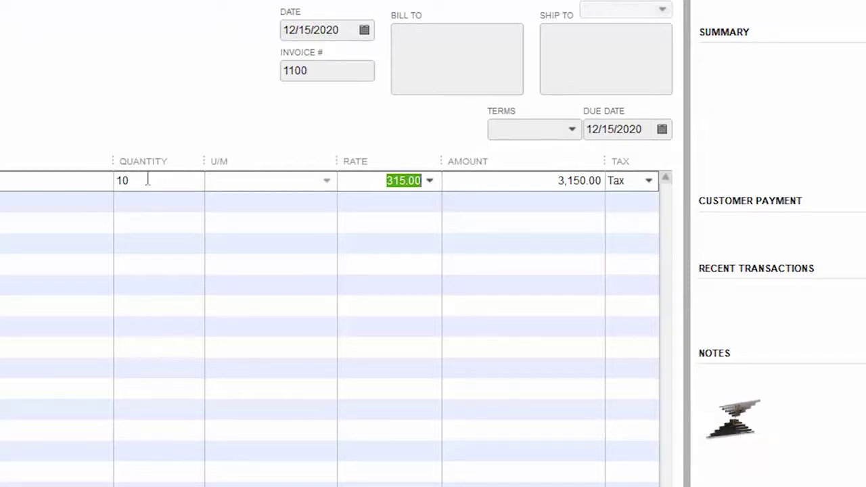
Step: Switch the first invoice item's rate to the With Trans price level and update the line amount
click(430, 181)
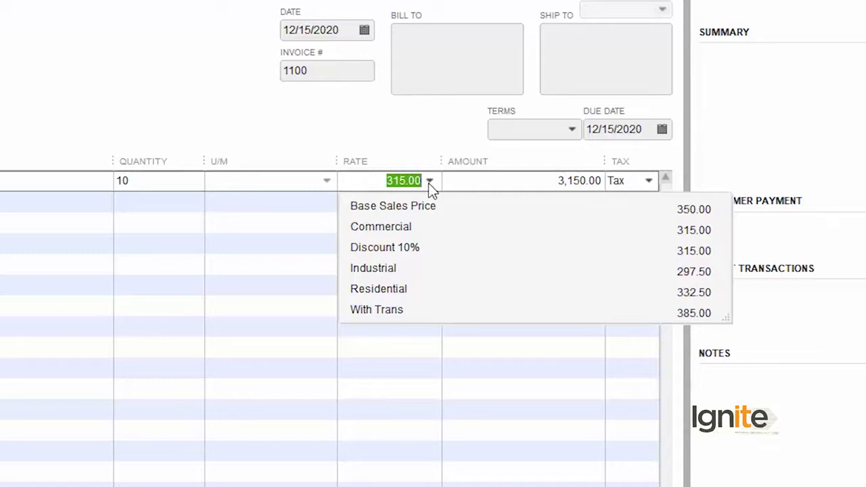
click(408, 313)
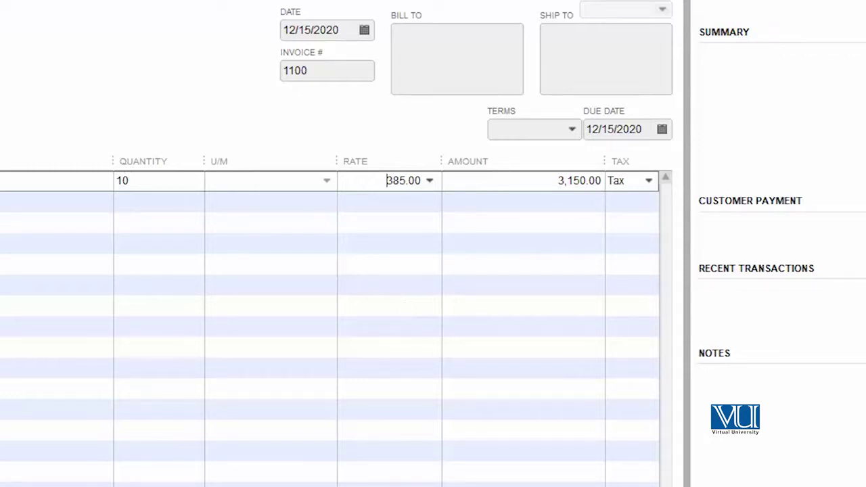
click(429, 181)
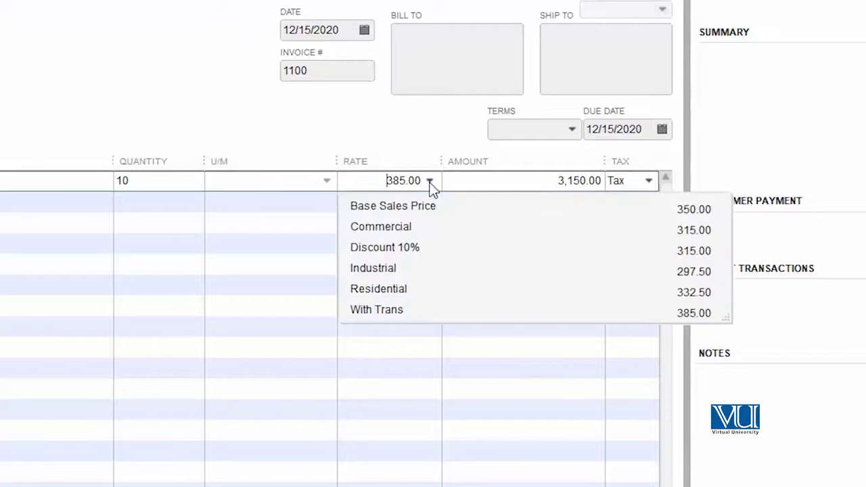
click(417, 314)
click(296, 232)
click(422, 183)
Step: Set the invoice item's rate to the Base Sales Price, then to the Discount 10% price level
click(430, 181)
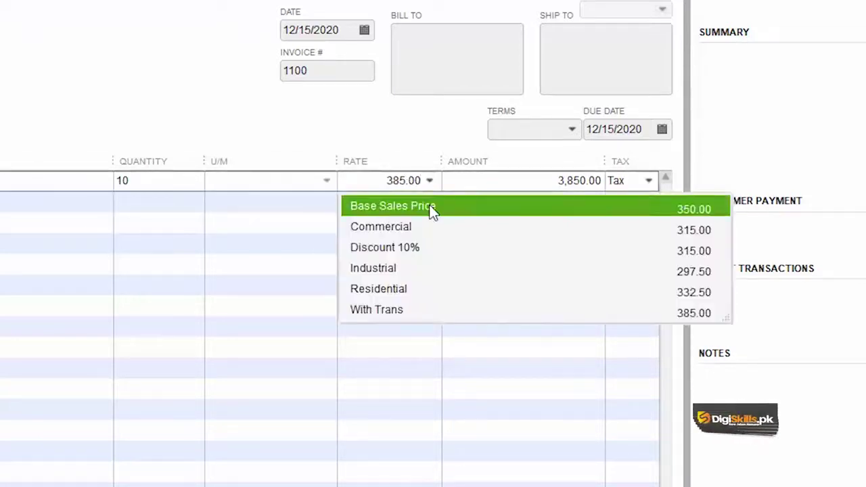
click(433, 211)
click(429, 183)
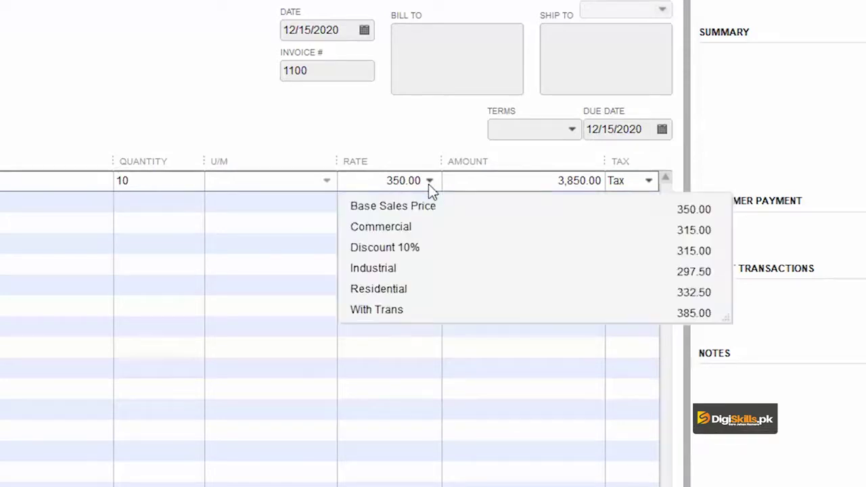
click(432, 248)
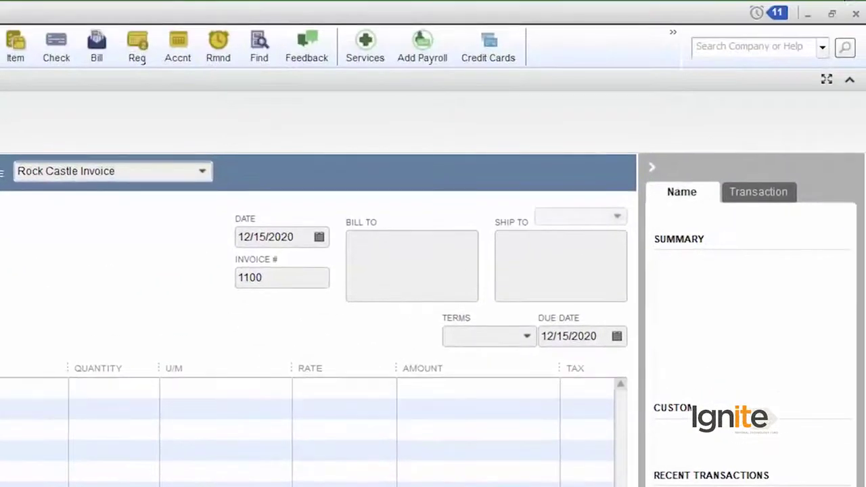
Step: Close the cleared invoice and open the Customer Center
click(856, 13)
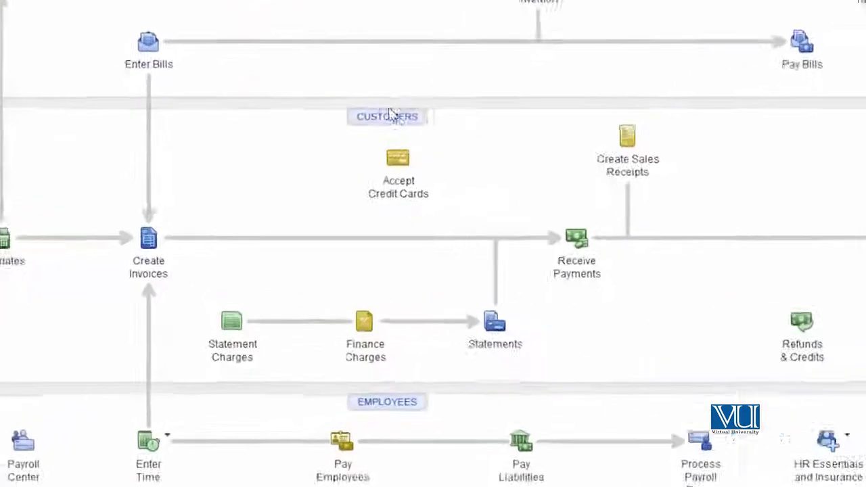
click(407, 113)
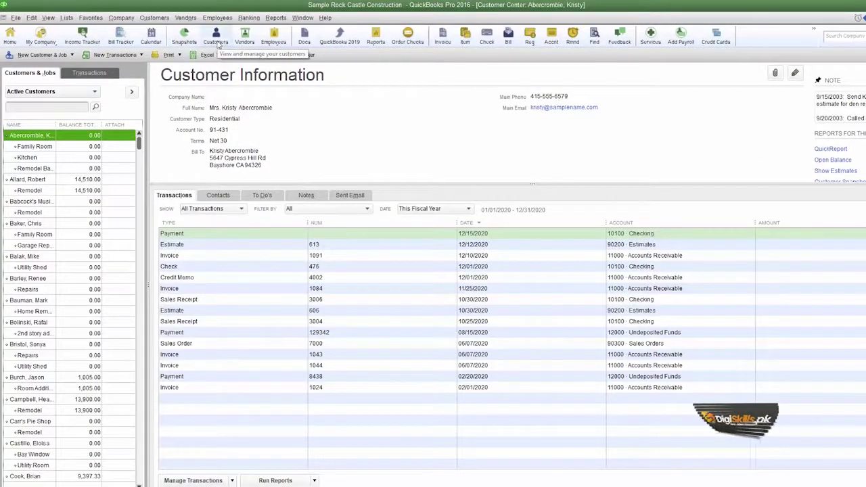
click(158, 20)
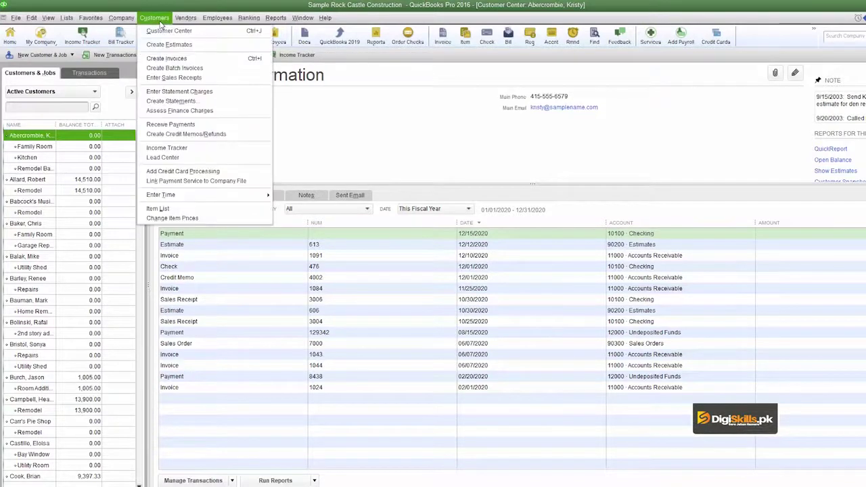
click(203, 31)
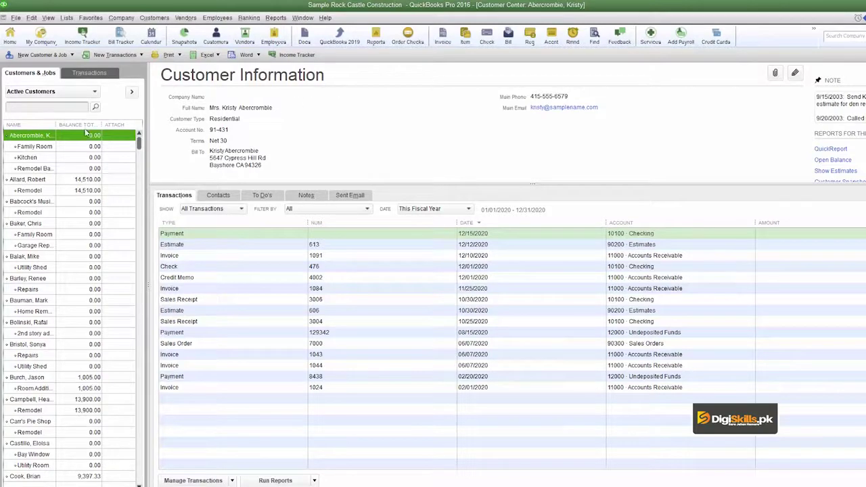
Step: Widen the Name column of the customer list and open the fourth main customer's record for editing
drag(57, 124, 77, 125)
double_click(67, 225)
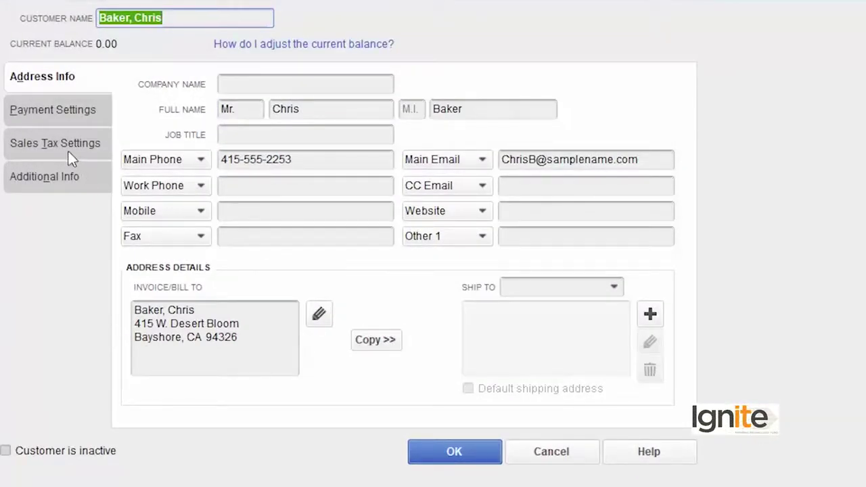
click(78, 177)
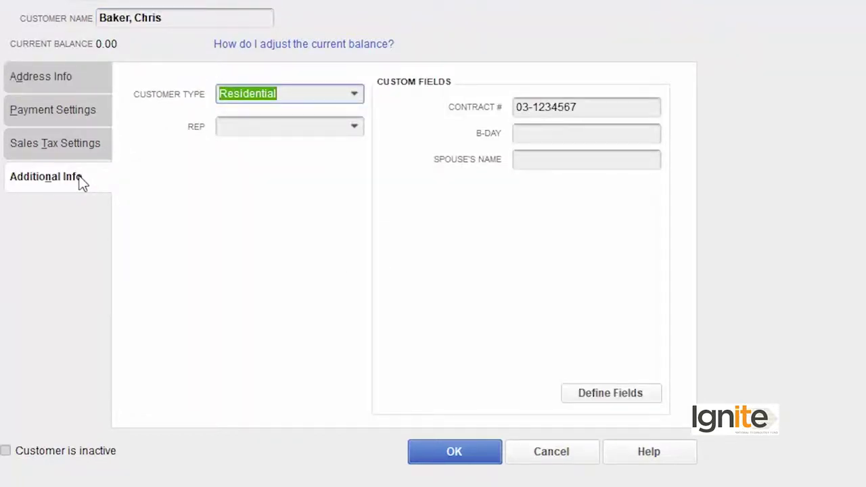
Step: Set the customer's price level to Discount 10% in the payment settings and save the record
click(70, 113)
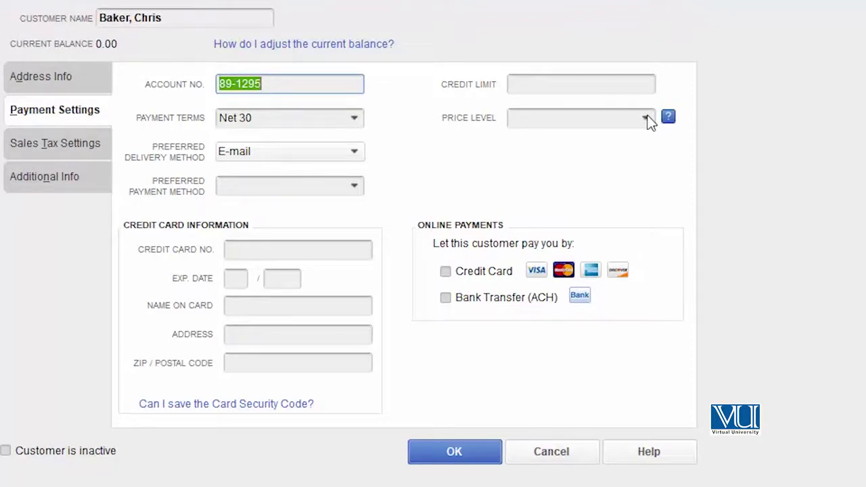
key(Home)
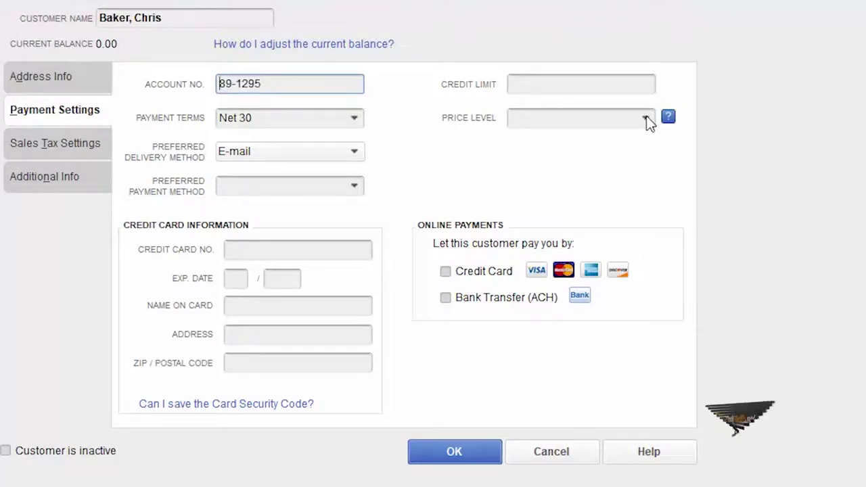
click(647, 119)
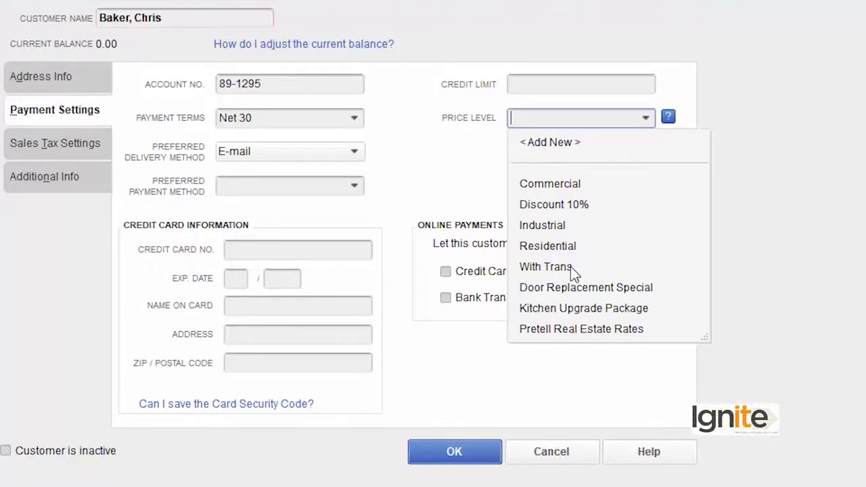
click(557, 208)
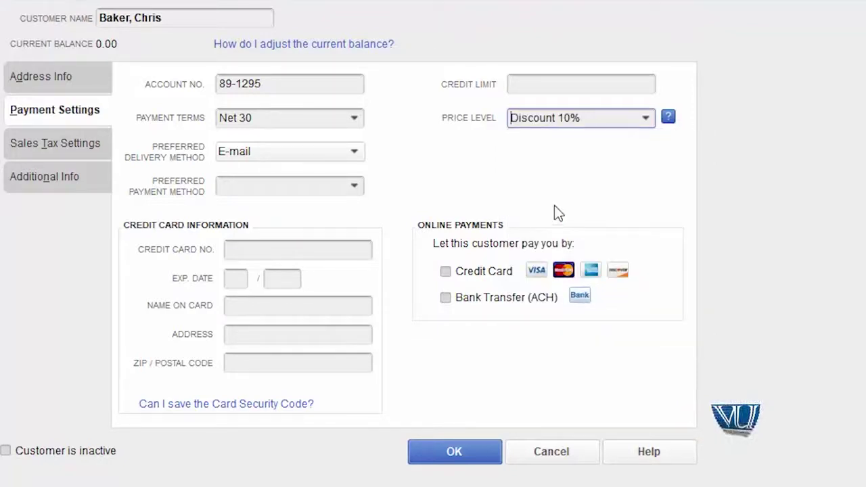
click(452, 453)
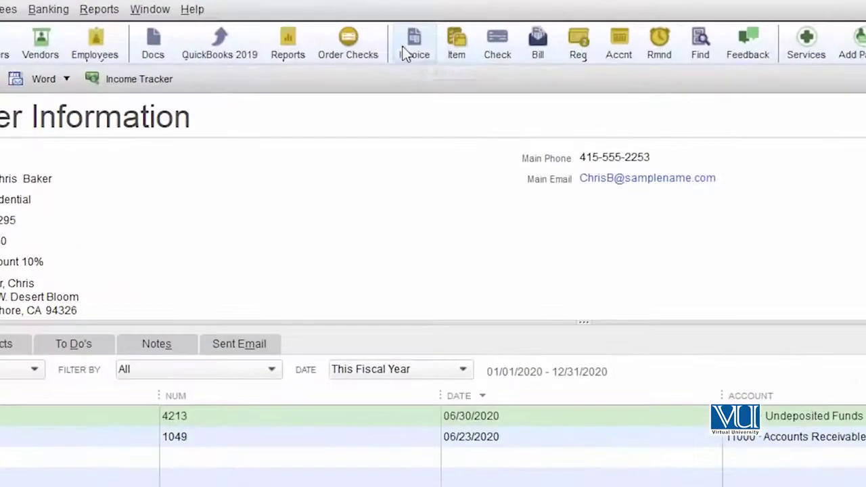
Step: Start a new invoice for the customer who has the Discount 10% price level
click(439, 38)
click(267, 102)
click(59, 231)
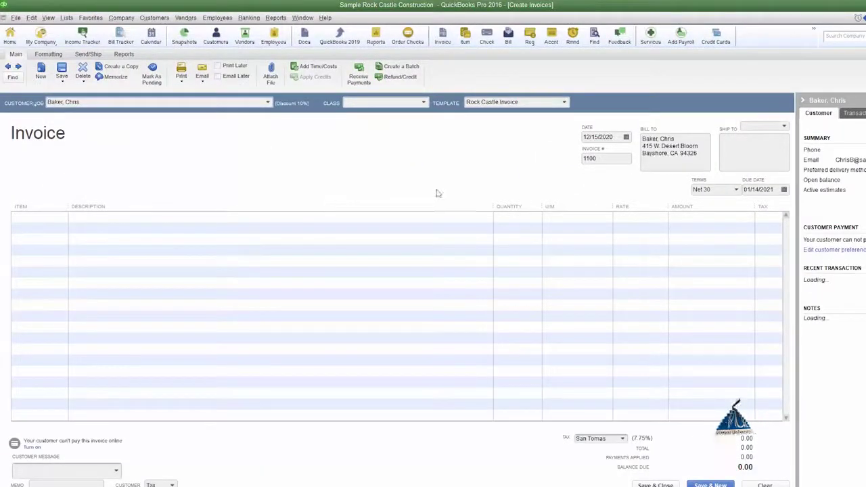
Step: Add Cement as the invoice's first item and check the price level choices for its rate
click(511, 219)
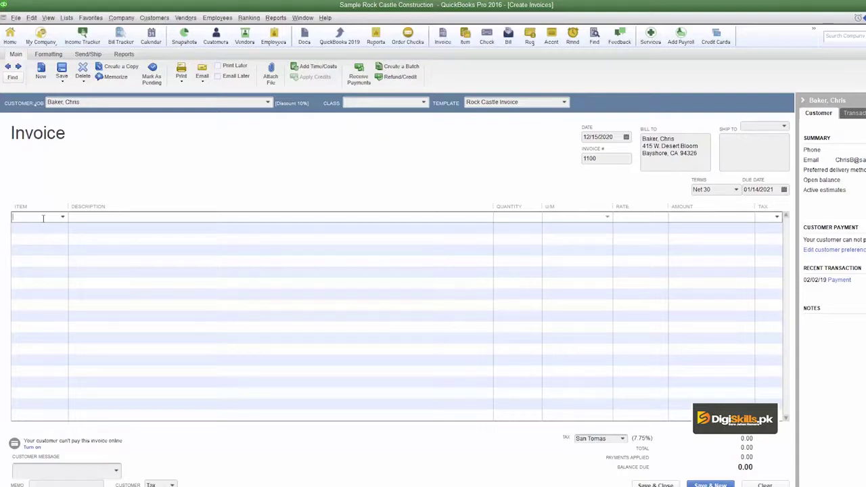
text(Ce)
key(Tab)
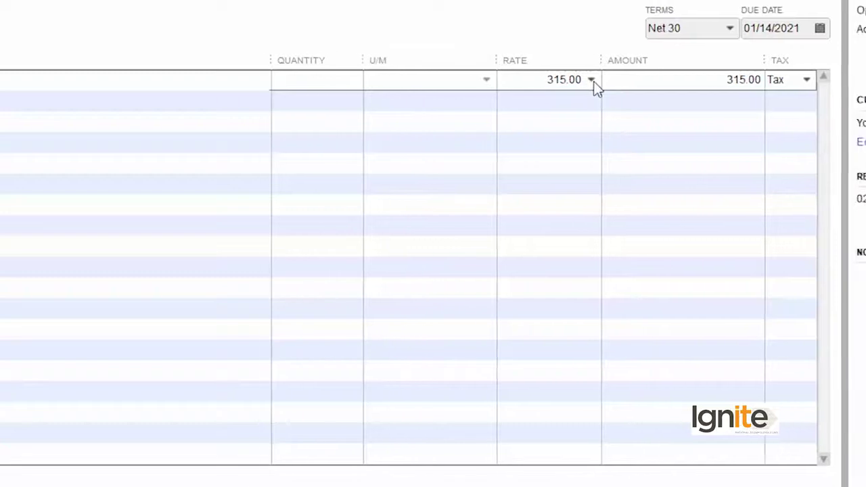
click(610, 81)
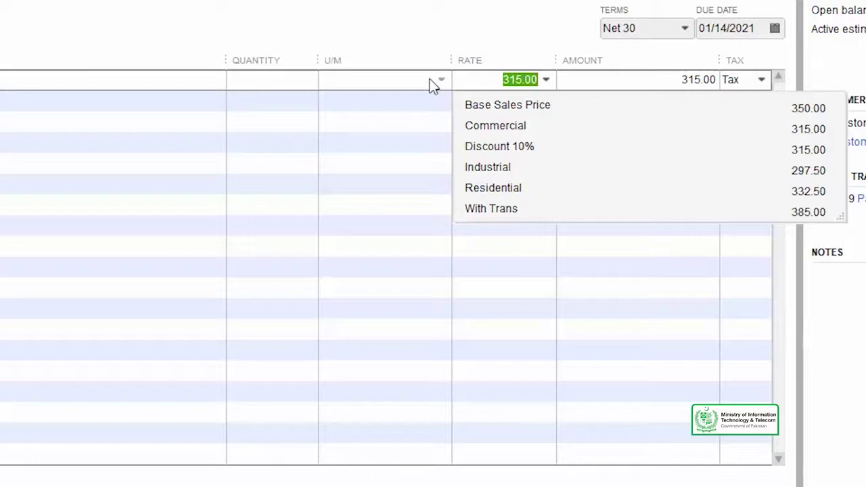
click(453, 61)
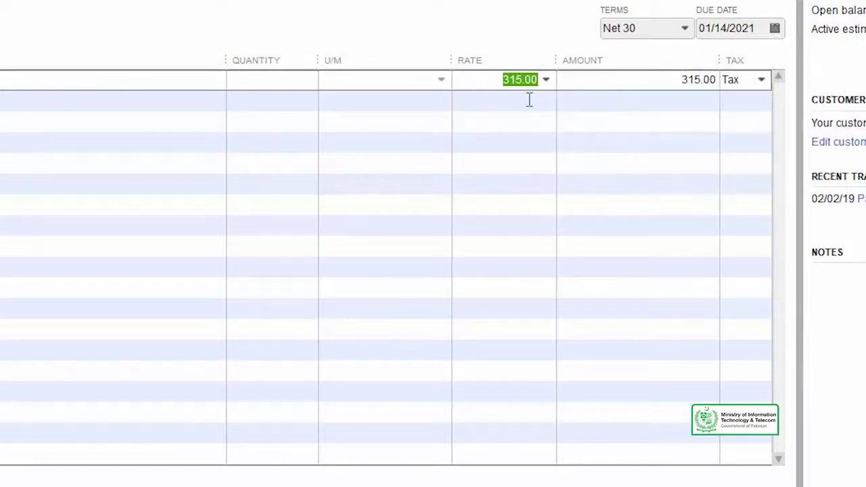